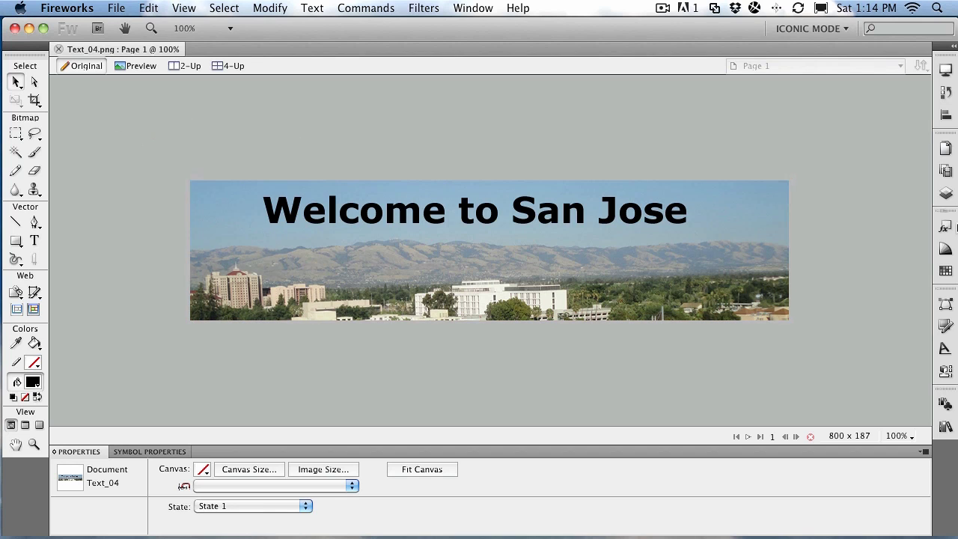
Check the layers list, briefly selecting and then deselecting the Welcome to San Jose title.
{"action": "left_click", "coordinate": [946, 193]}
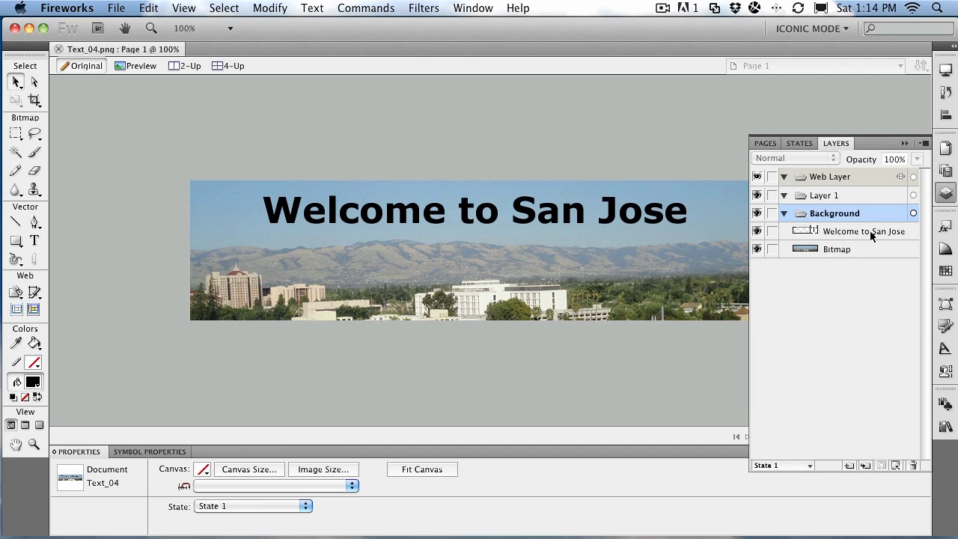
{"action": "left_click", "coordinate": [830, 234]}
{"action": "left_click", "coordinate": [672, 137]}
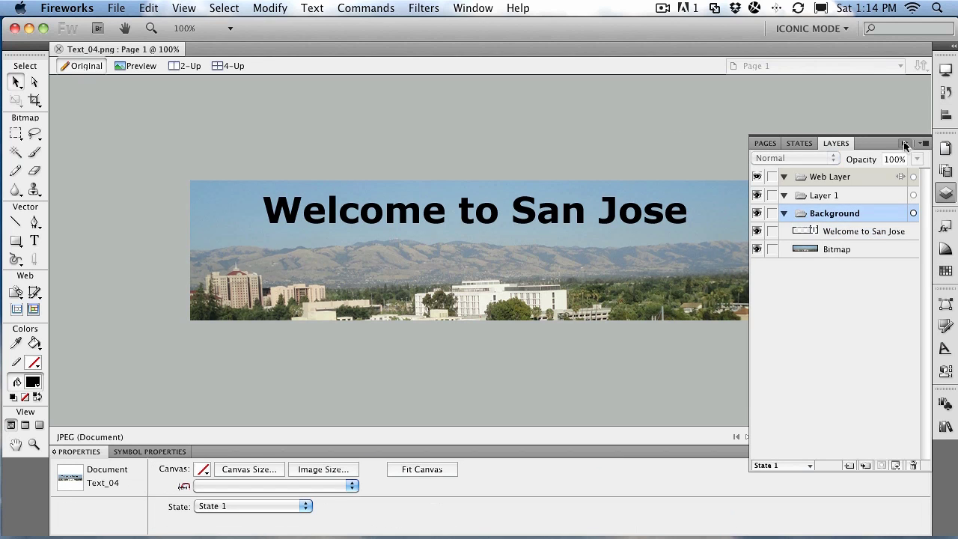
{"action": "left_click", "coordinate": [903, 145]}
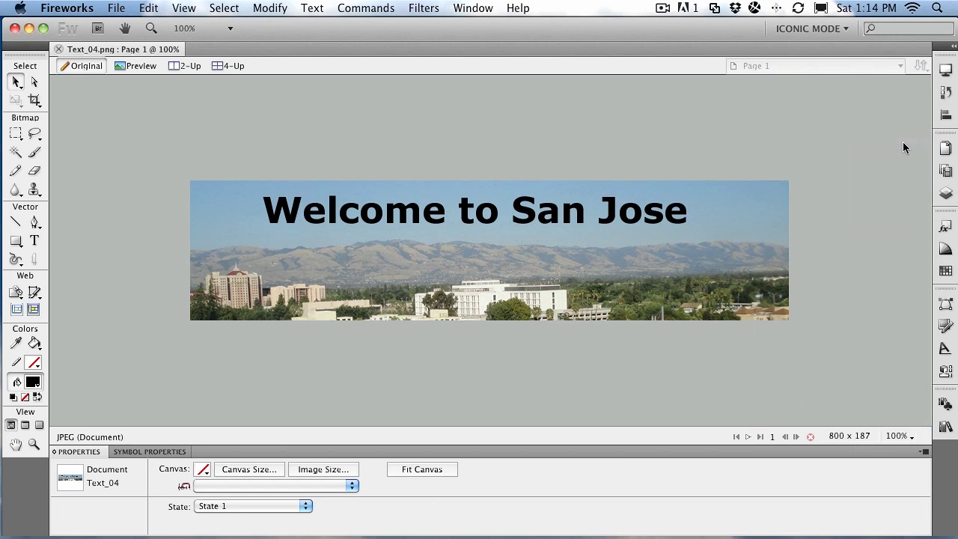
With the Pen tool, trace a curved open path along the ridge under the title.
{"action": "left_click", "coordinate": [35, 226]}
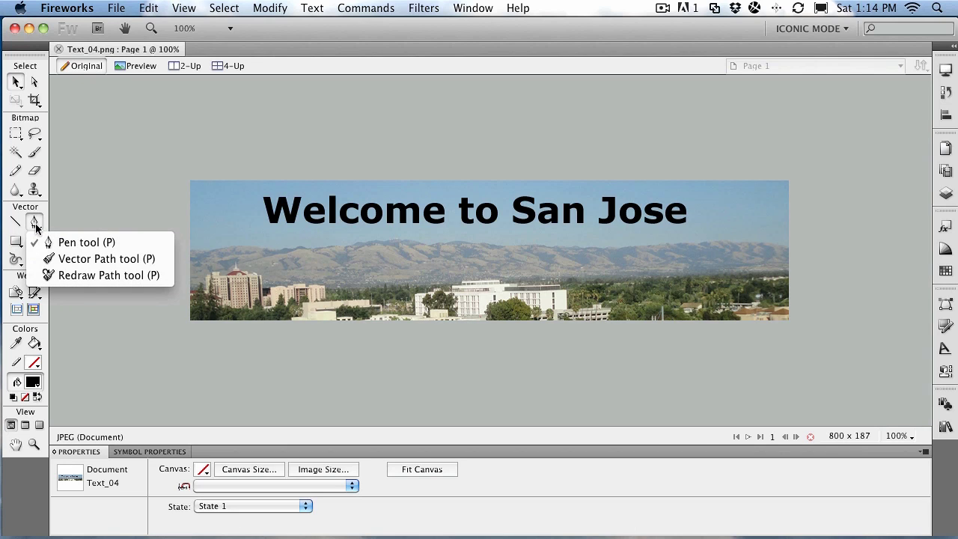
{"action": "left_click", "coordinate": [86, 243]}
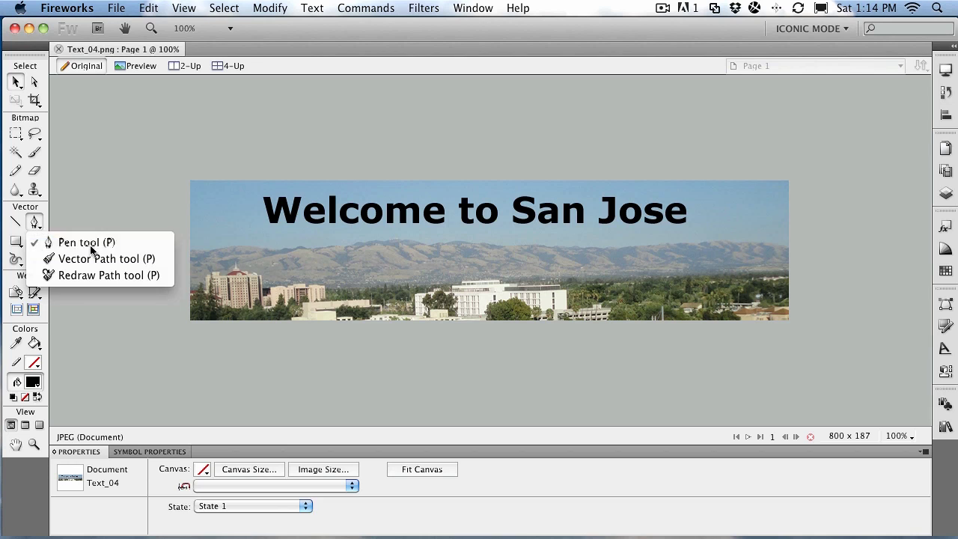
{"action": "left_click", "coordinate": [245, 245]}
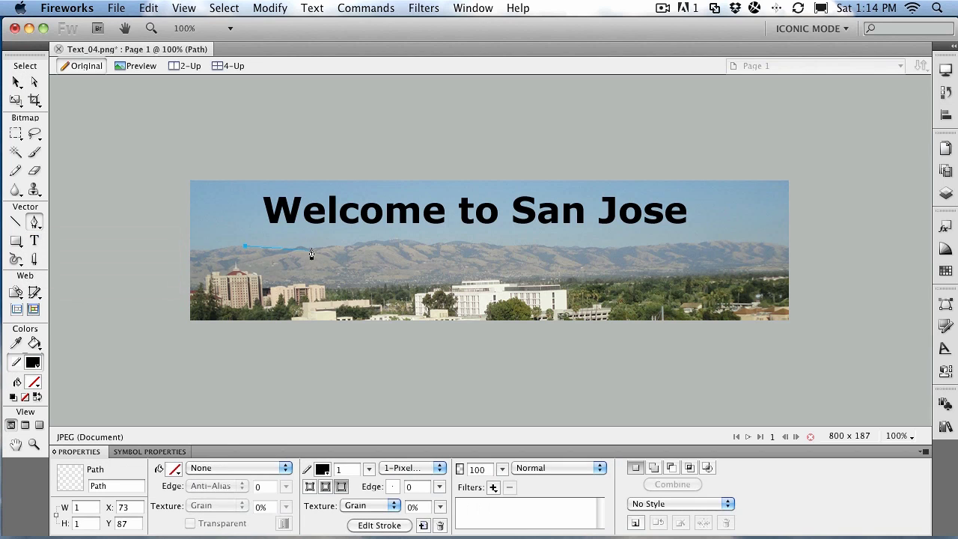
{"action": "left_click_drag", "start_coordinate": [320, 247], "coordinate": [487, 249]}
{"action": "left_click", "coordinate": [516, 257]}
{"action": "left_click_drag", "start_coordinate": [564, 252], "coordinate": [664, 247]}
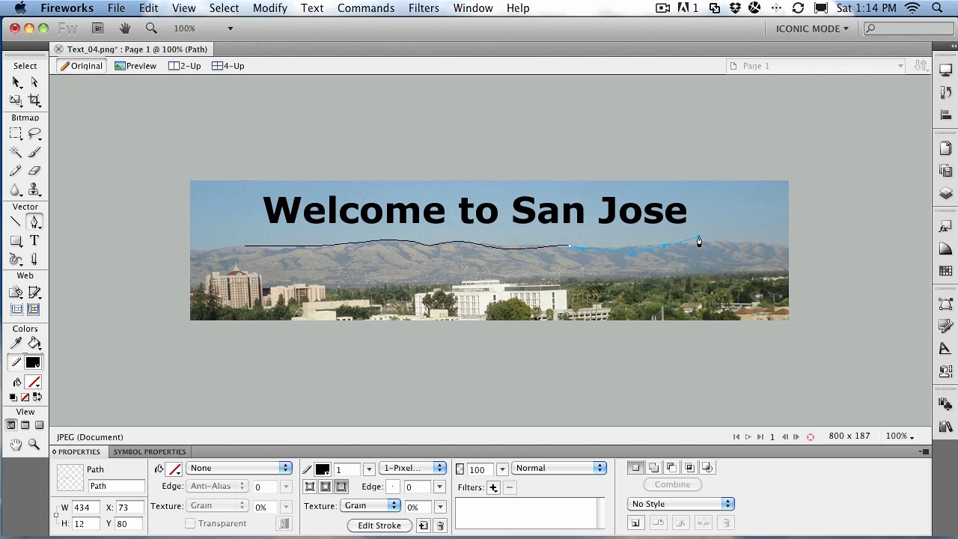
{"action": "left_click", "coordinate": [704, 247]}
{"action": "left_click", "coordinate": [727, 245]}
{"action": "left_click", "coordinate": [16, 83]}
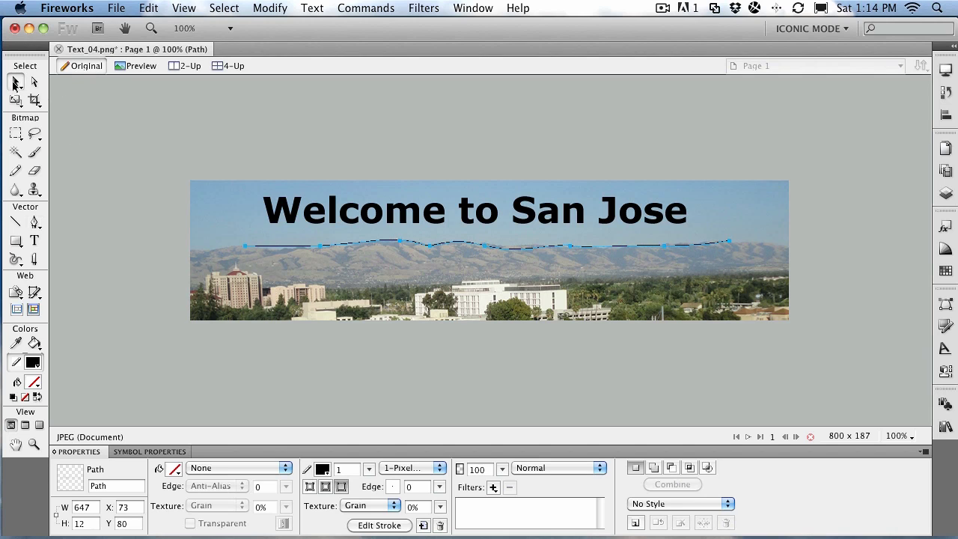
Select the title and the wavy path together and apply Text > Attach to Path.
{"action": "left_click", "coordinate": [376, 216]}
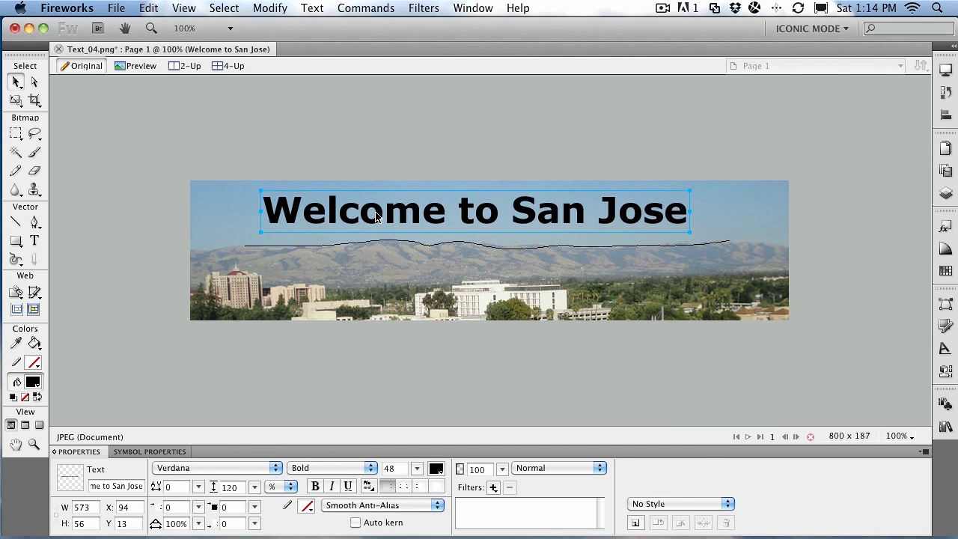
{"action": "left_click", "coordinate": [333, 249], "text": "shift"}
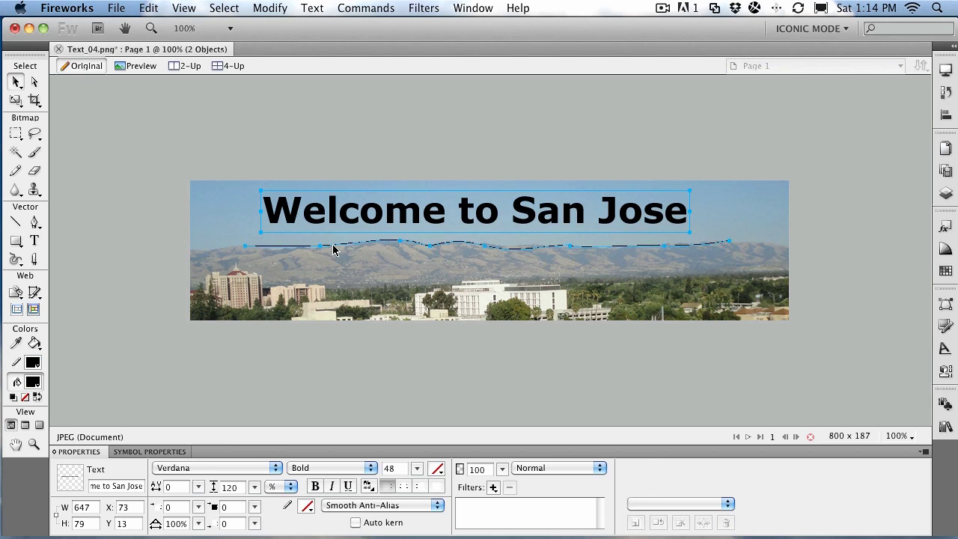
{"action": "left_click", "coordinate": [310, 8]}
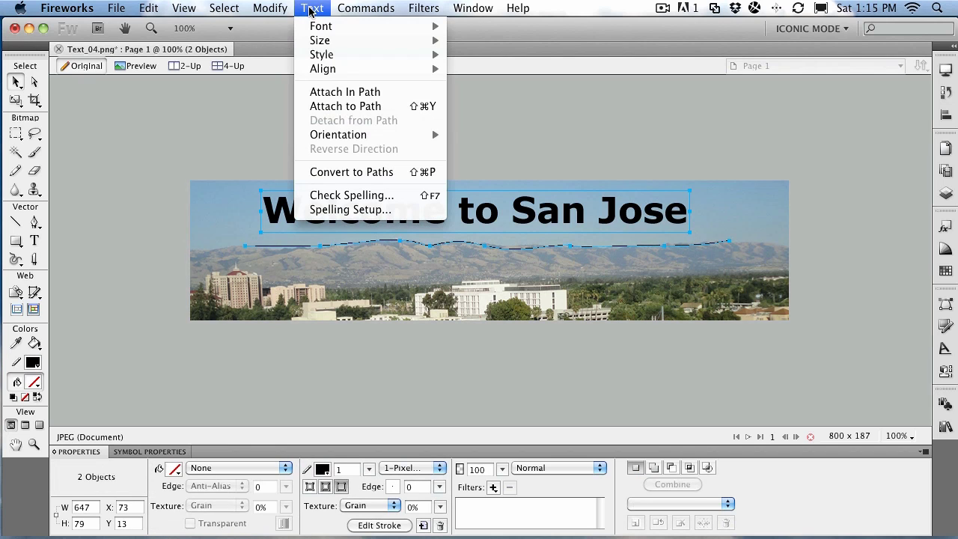
{"action": "left_click", "coordinate": [326, 109]}
{"action": "left_click", "coordinate": [598, 261]}
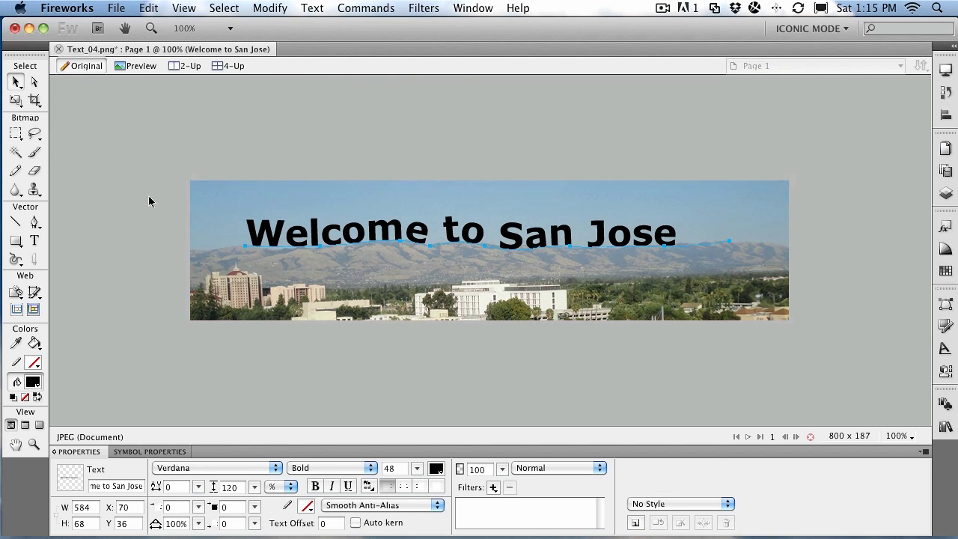
{"action": "left_click", "coordinate": [33, 240]}
Set the curved title to Verdana Bold, after trying Georgia, and widen its spacing to 31.
{"action": "left_click_drag", "start_coordinate": [252, 239], "coordinate": [681, 236]}
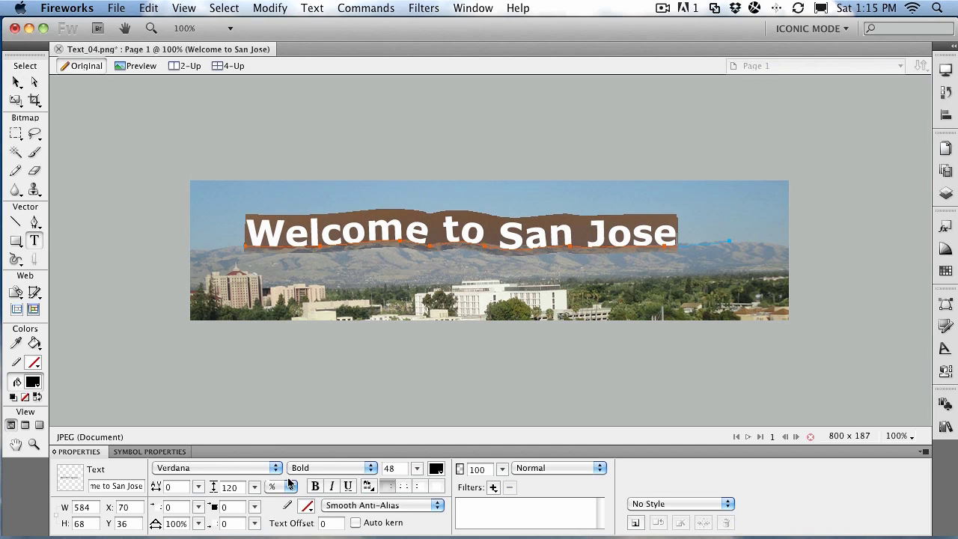
{"action": "left_click", "coordinate": [237, 471]}
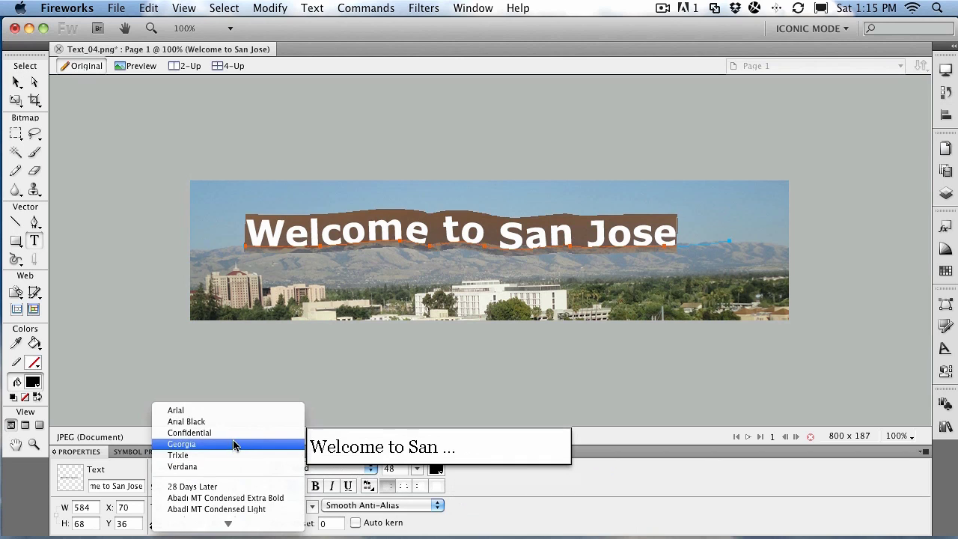
{"action": "left_click", "coordinate": [232, 444]}
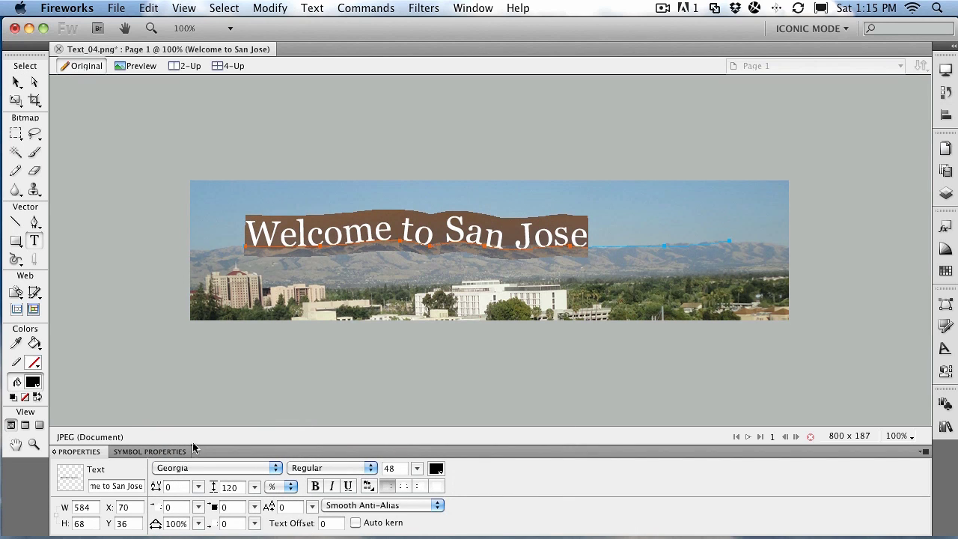
{"action": "left_click", "coordinate": [187, 468]}
{"action": "left_click", "coordinate": [184, 488]}
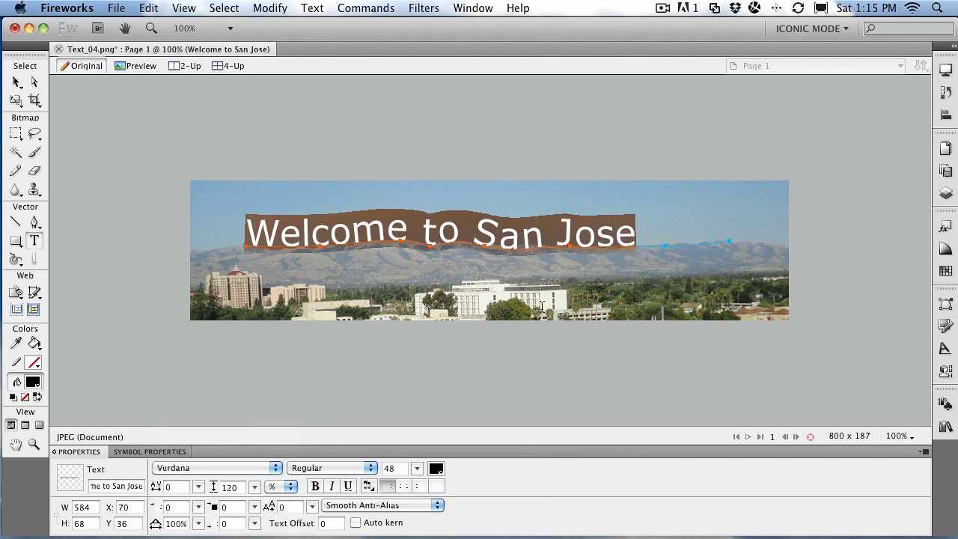
{"action": "left_click", "coordinate": [343, 467]}
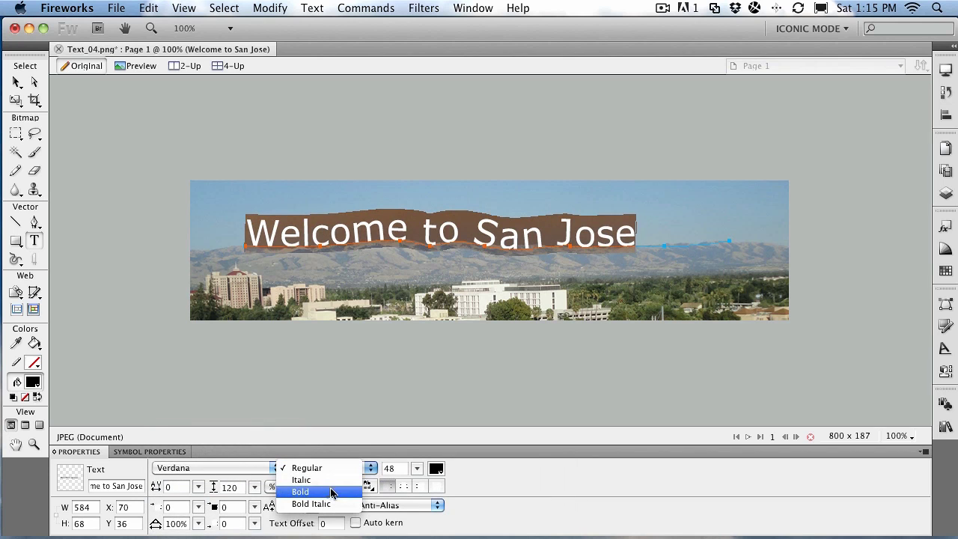
{"action": "key", "text": "Return"}
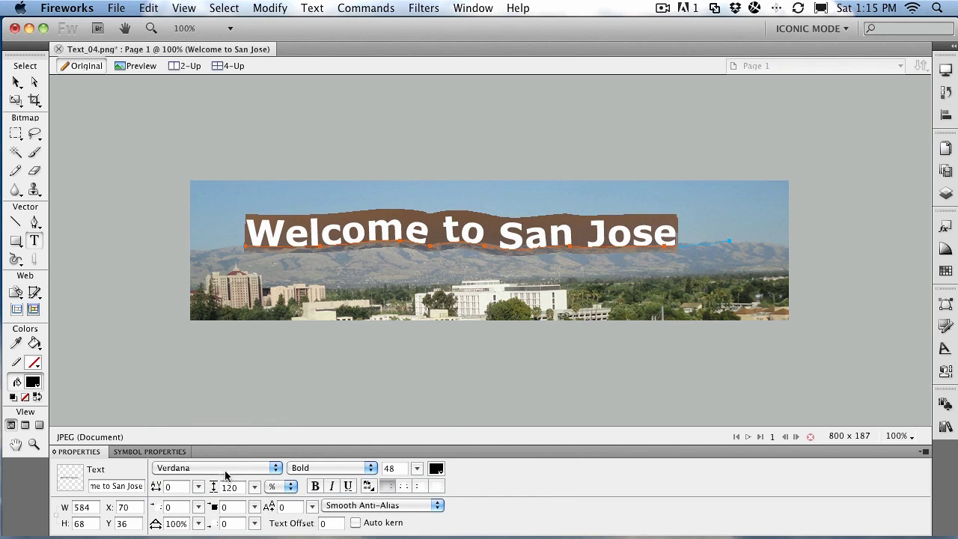
{"action": "left_click_drag", "start_coordinate": [198, 506], "coordinate": [201, 485]}
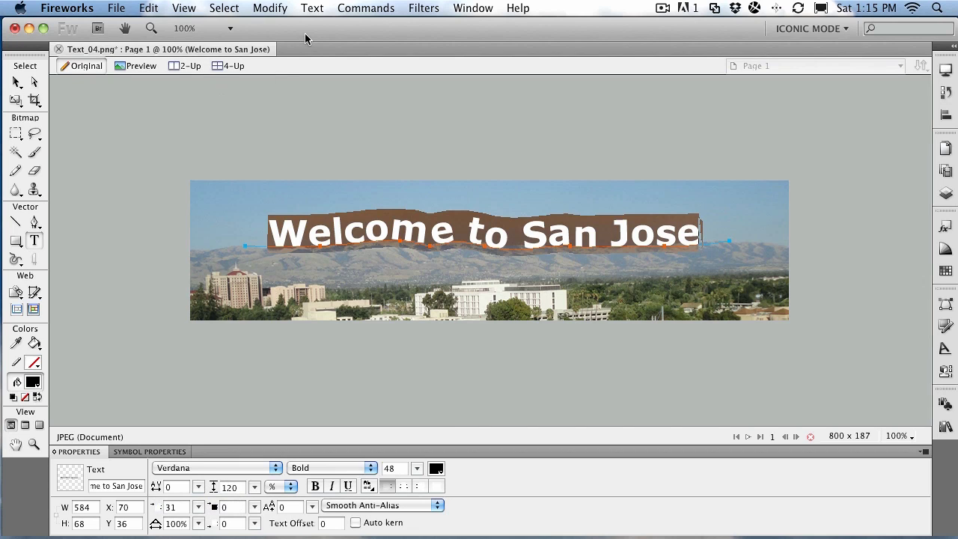
Try upright letter orientation on the path text, then apply Skew Vertical.
{"action": "left_click", "coordinate": [313, 9]}
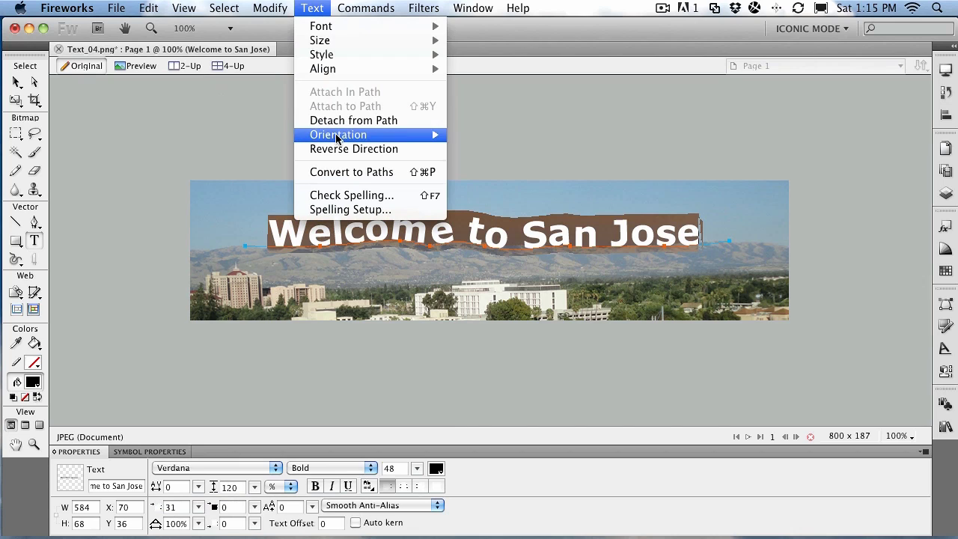
{"action": "mouse_move", "coordinate": [338, 135]}
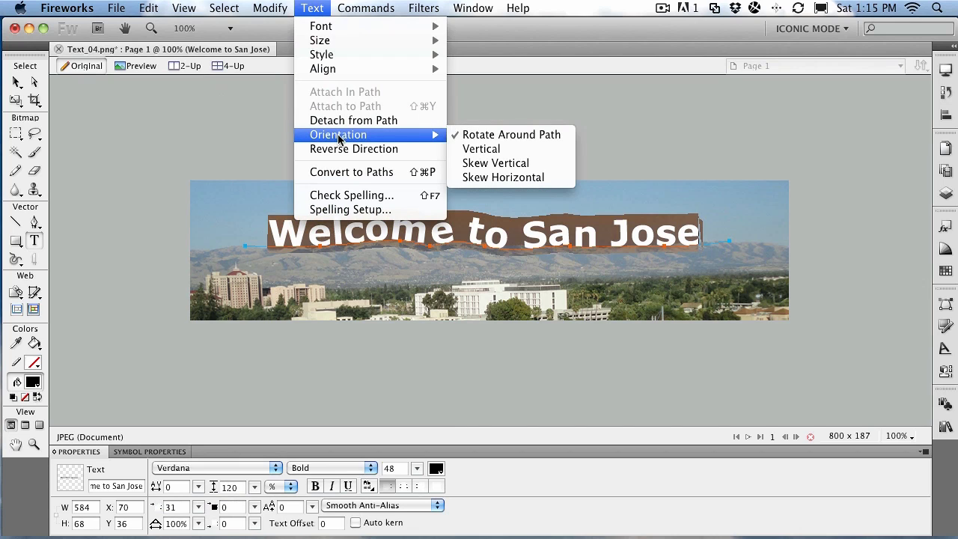
{"action": "left_click", "coordinate": [483, 148]}
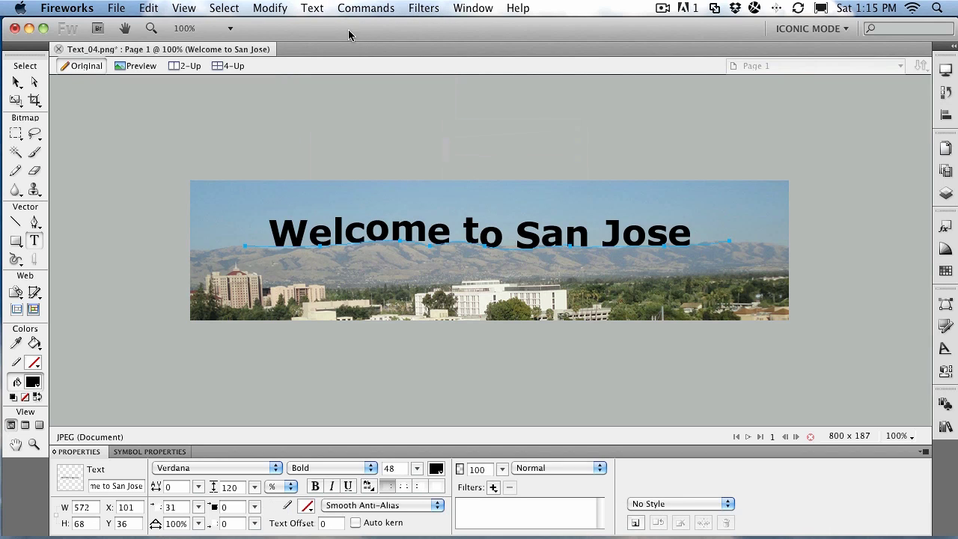
{"action": "left_click", "coordinate": [311, 7]}
{"action": "mouse_move", "coordinate": [378, 134]}
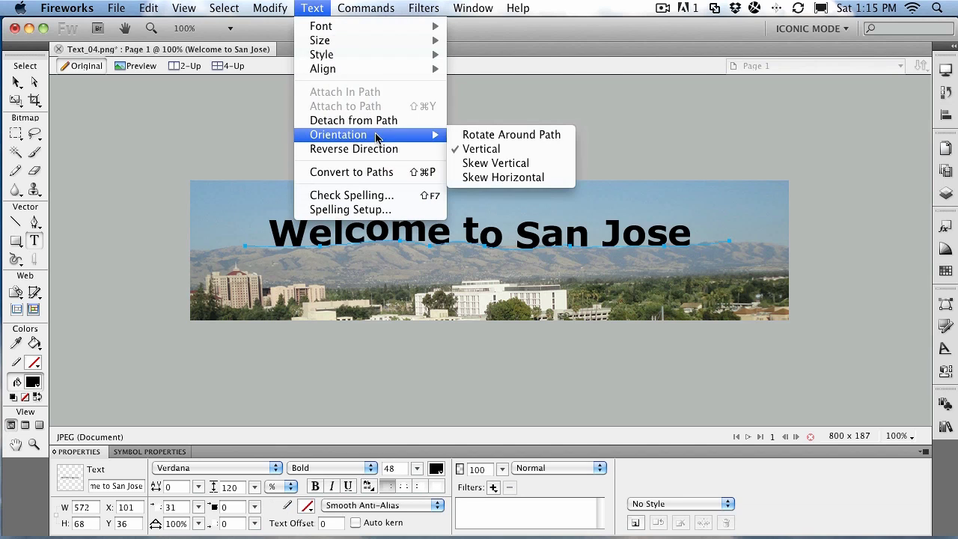
{"action": "left_click", "coordinate": [521, 169]}
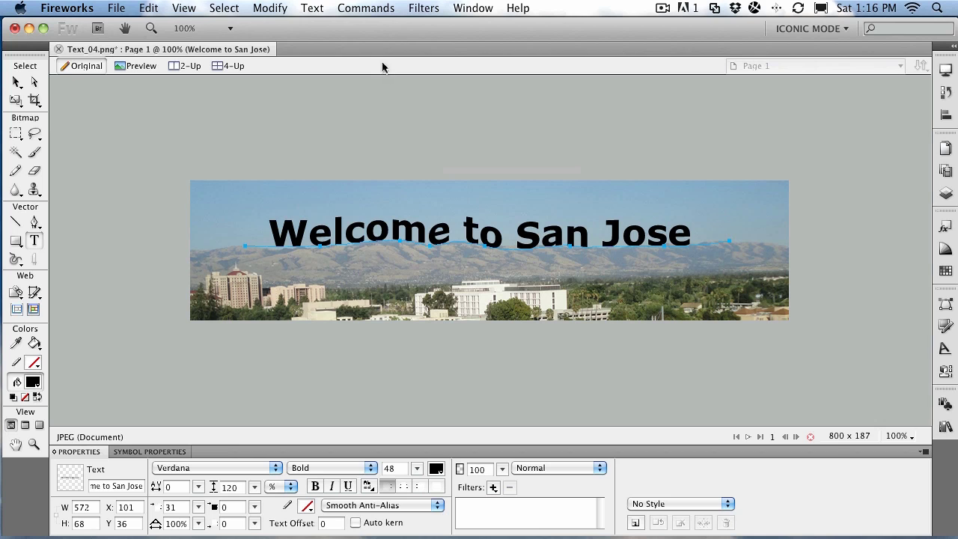
Compare Skew Horizontal orientation, then return the path text to Skew Vertical.
{"action": "left_click", "coordinate": [312, 8]}
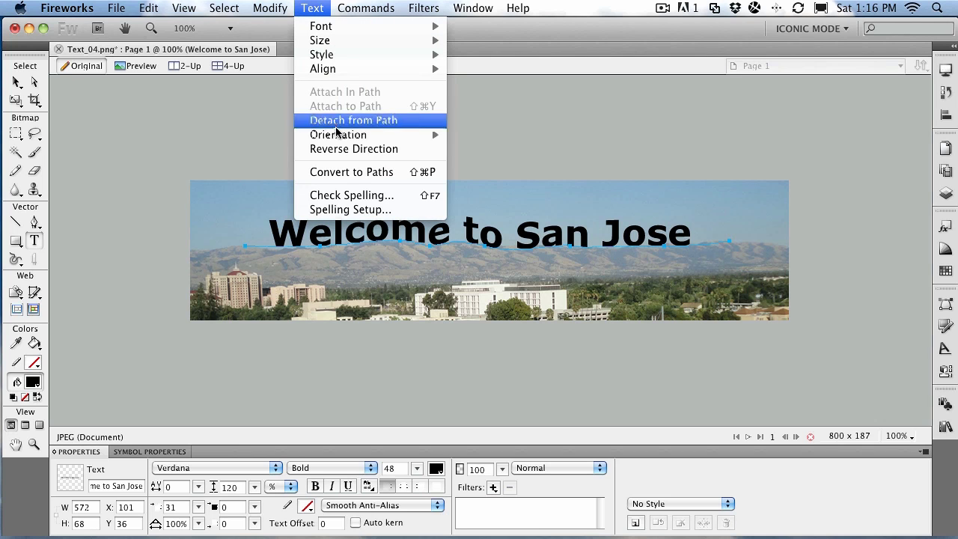
{"action": "mouse_move", "coordinate": [334, 133]}
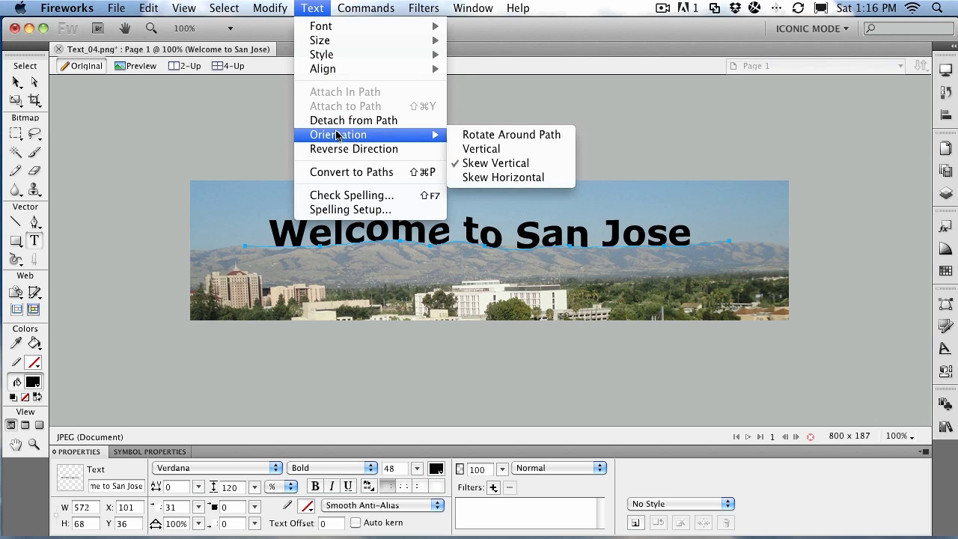
{"action": "left_click", "coordinate": [477, 177]}
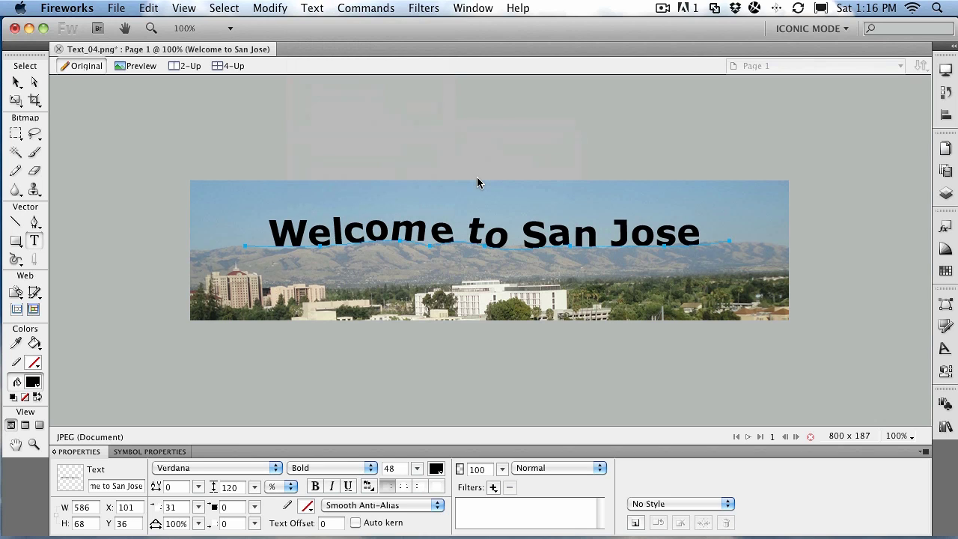
{"action": "left_click", "coordinate": [313, 8]}
{"action": "mouse_move", "coordinate": [354, 135]}
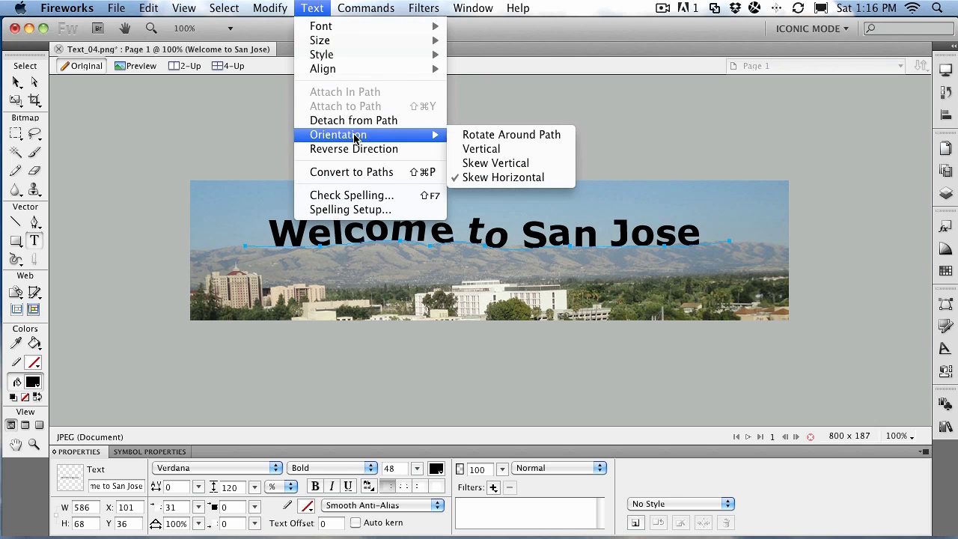
{"action": "left_click", "coordinate": [476, 164]}
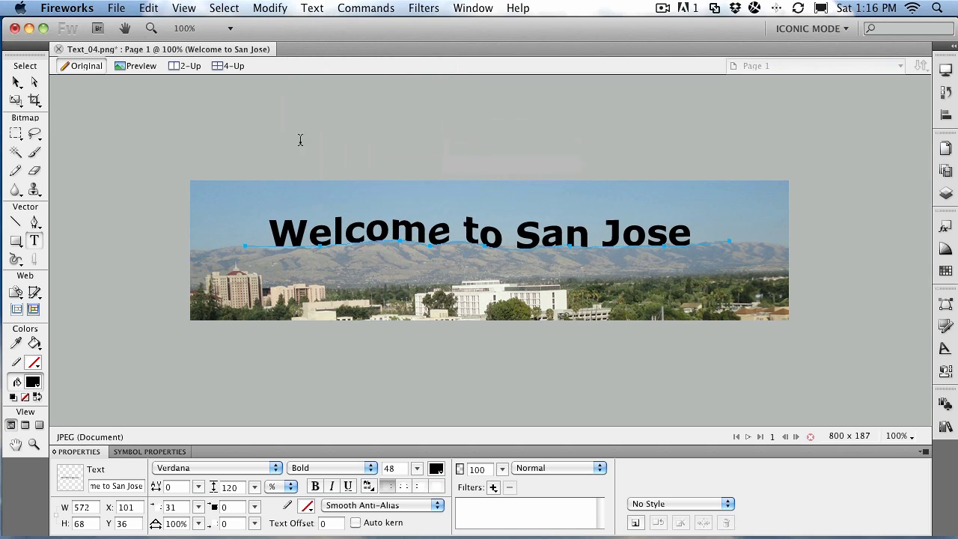
Select the banner text and set its spacing to 29, after briefly trying 100.
{"action": "left_click_drag", "start_coordinate": [269, 232], "coordinate": [721, 235]}
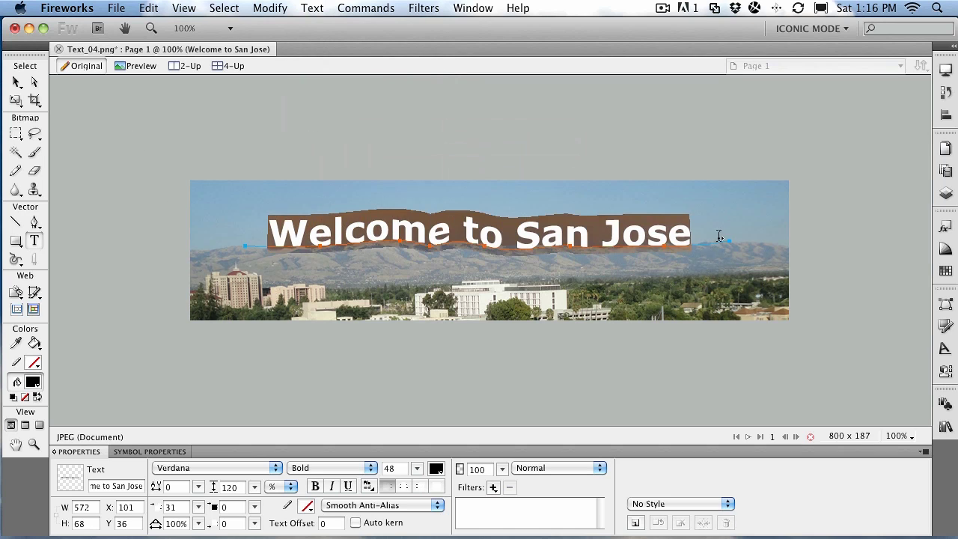
{"action": "left_click_drag", "start_coordinate": [199, 507], "coordinate": [199, 457]}
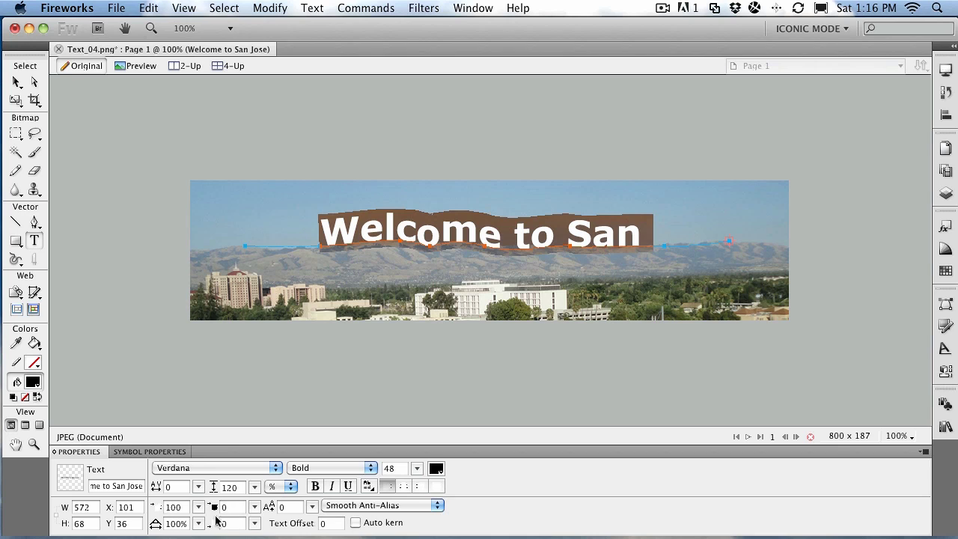
{"action": "left_click_drag", "start_coordinate": [196, 508], "coordinate": [199, 486]}
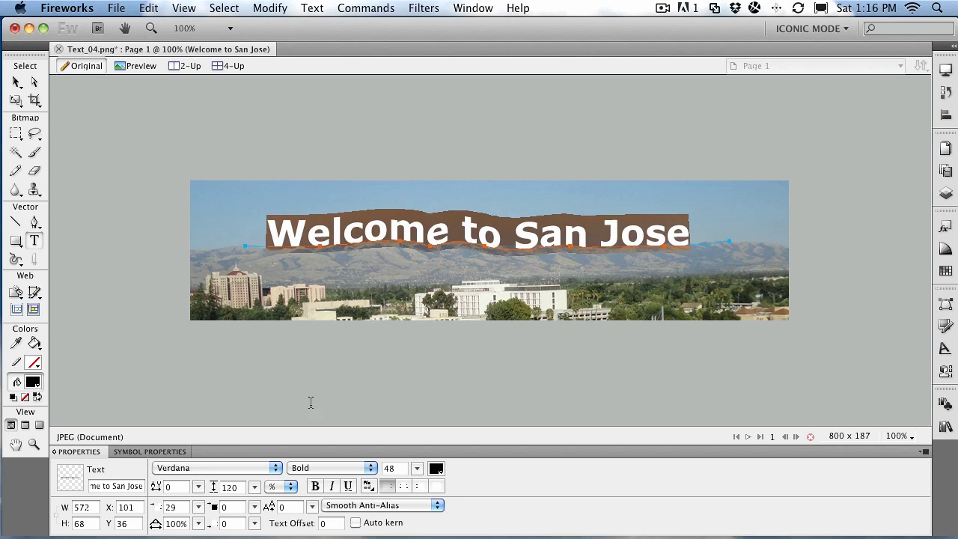
{"action": "left_click", "coordinate": [16, 82]}
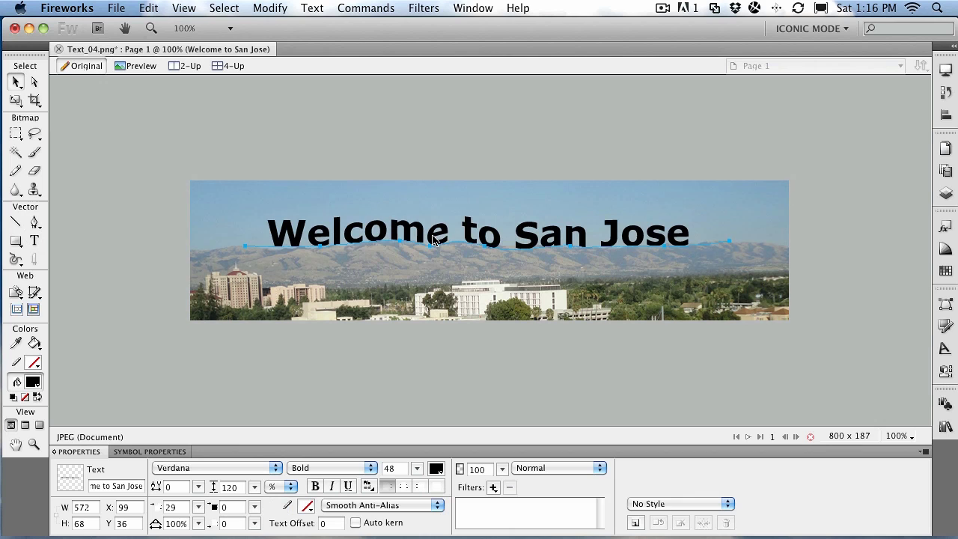
Detach the title from the wavy path and zoom out to 25%.
{"action": "left_click", "coordinate": [318, 9]}
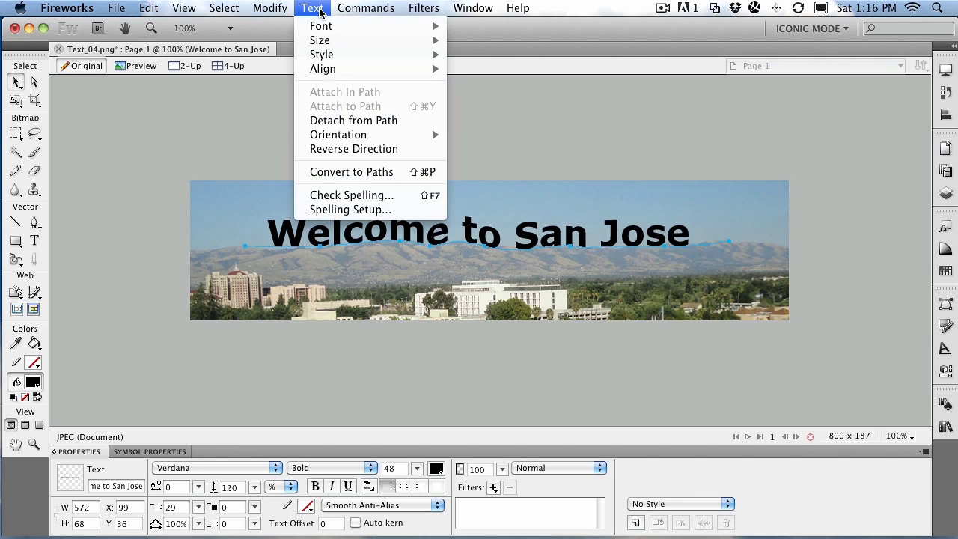
{"action": "left_click", "coordinate": [333, 122]}
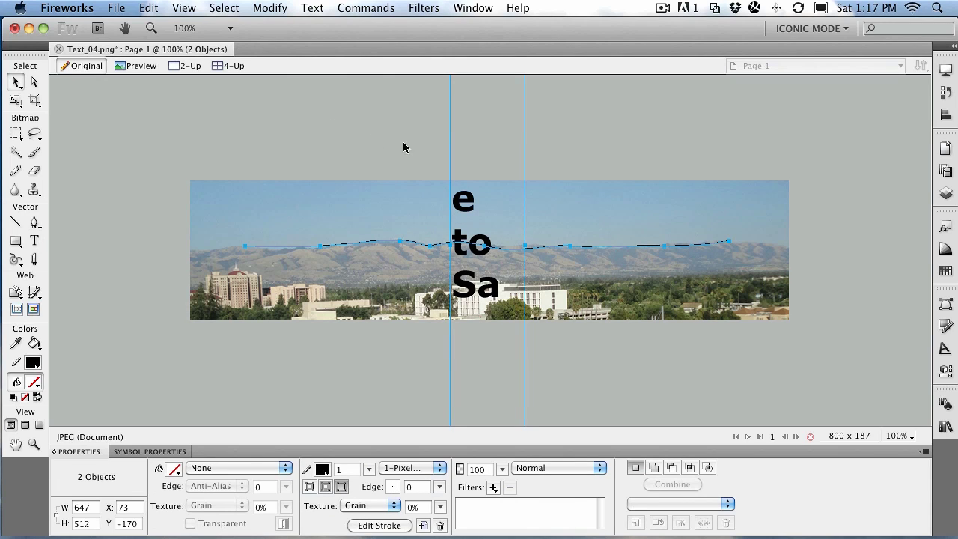
{"action": "left_click", "coordinate": [902, 442]}
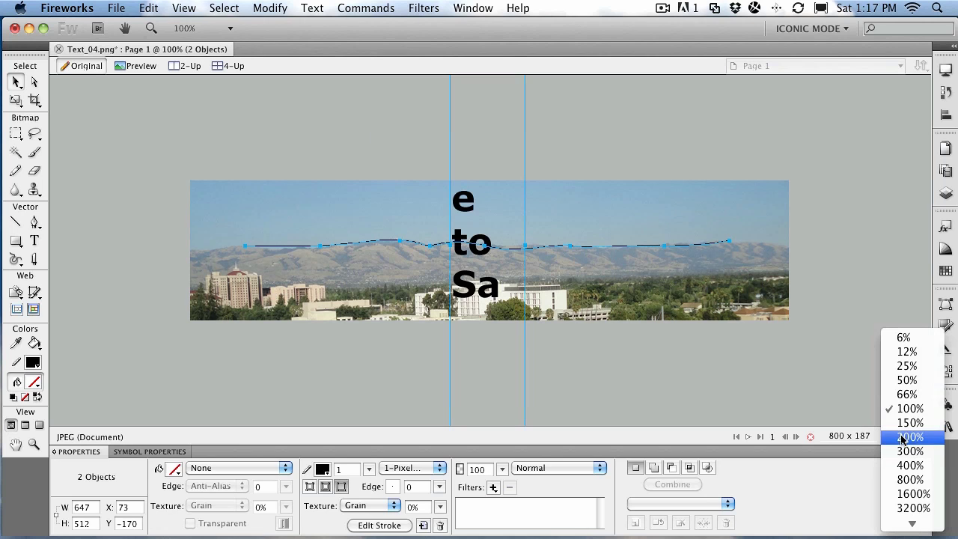
{"action": "left_click", "coordinate": [904, 367]}
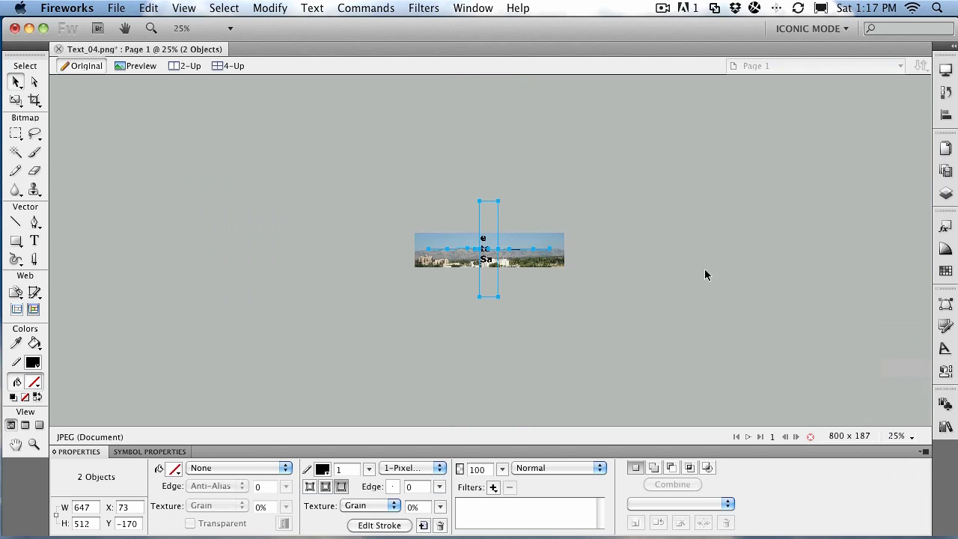
Reshape the text box into one wide line and move it to the banner's top.
{"action": "mouse_move", "coordinate": [497, 300]}
{"action": "left_mouse_down"}
{"action": "mouse_move", "coordinate": [505, 285]}
{"action": "mouse_move", "coordinate": [498, 299]}
{"action": "left_mouse_up"}
{"action": "left_click_drag", "start_coordinate": [500, 296], "coordinate": [535, 240]}
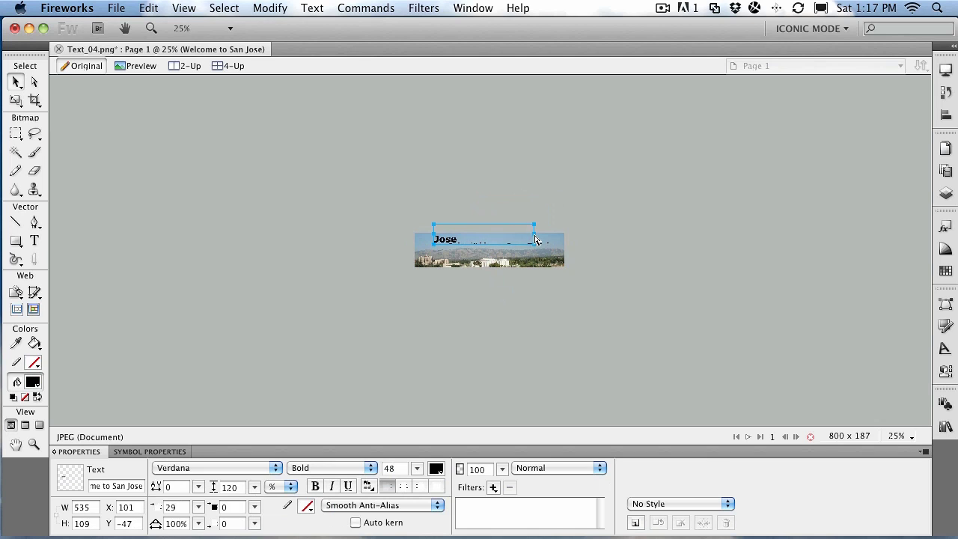
{"action": "left_click_drag", "start_coordinate": [433, 244], "coordinate": [389, 232]}
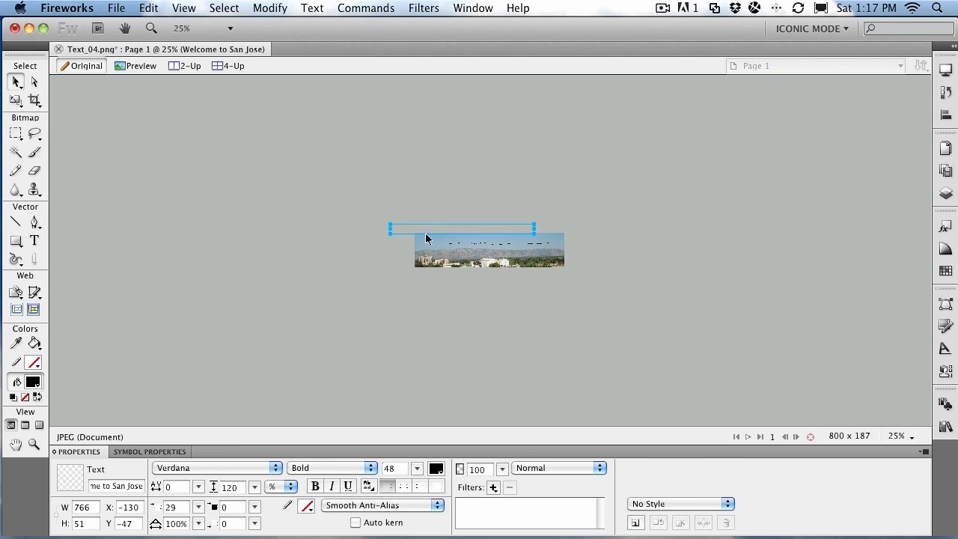
{"action": "left_click_drag", "start_coordinate": [481, 234], "coordinate": [511, 245]}
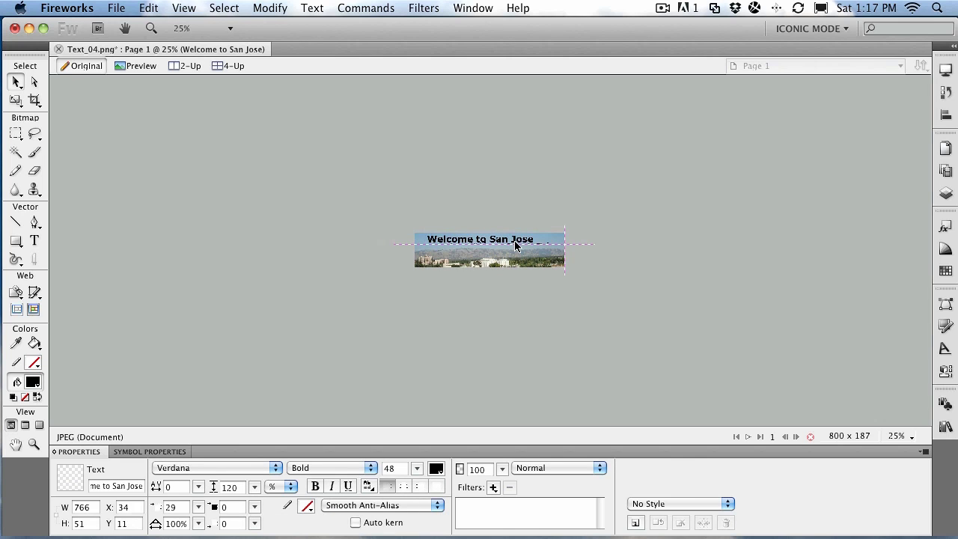
{"action": "left_click", "coordinate": [907, 442]}
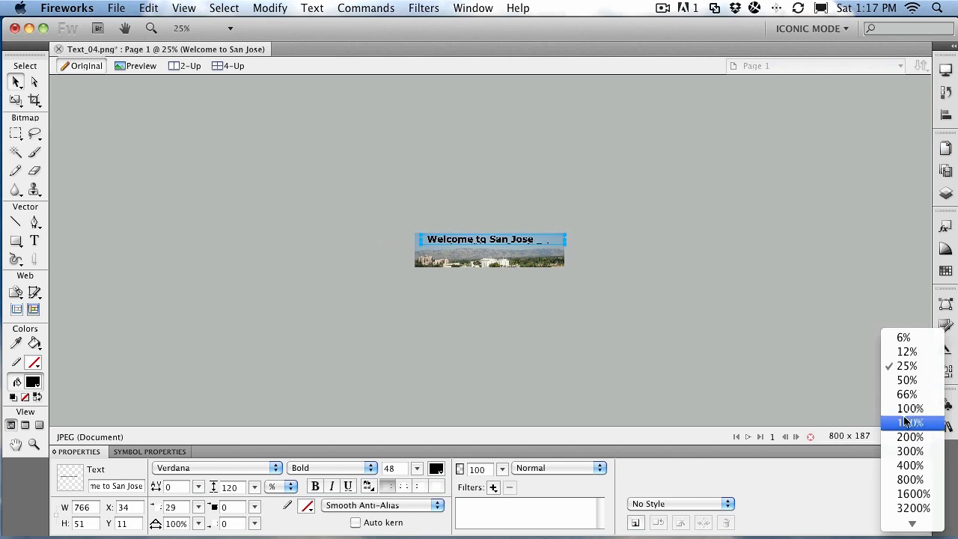
At 100% zoom, reattach the title to the wavy path and drag it down onto the ridge.
{"action": "left_click", "coordinate": [908, 406]}
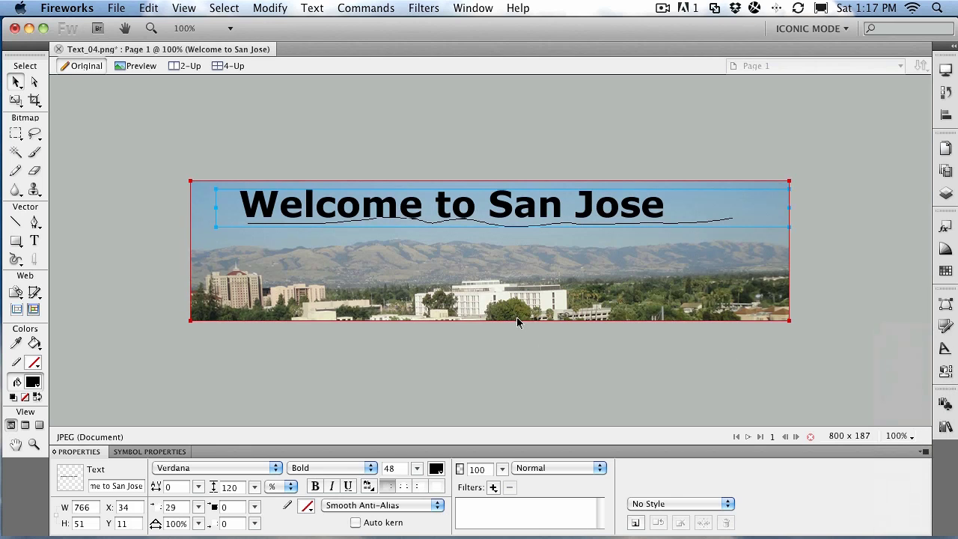
{"action": "left_click", "coordinate": [503, 227], "text": "shift"}
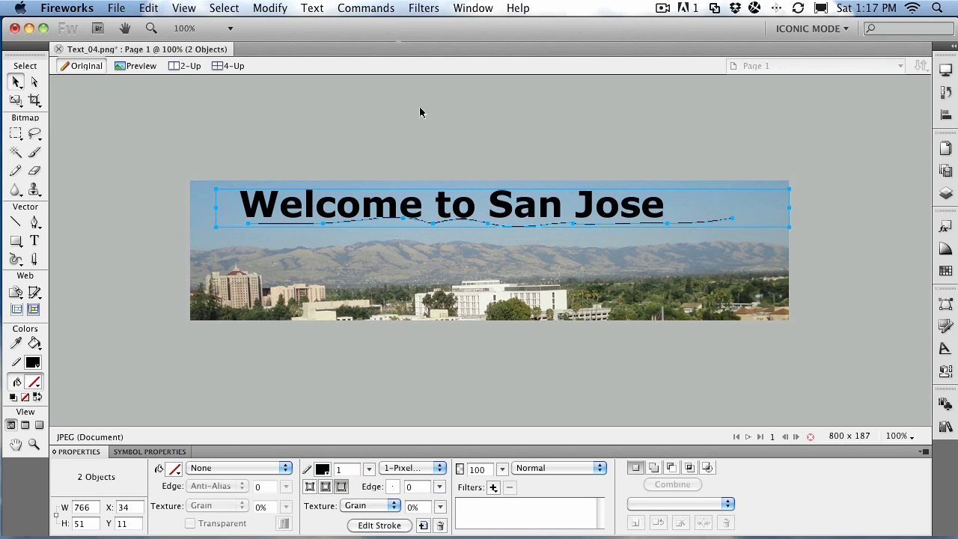
{"action": "left_click", "coordinate": [311, 8]}
{"action": "left_click", "coordinate": [395, 107]}
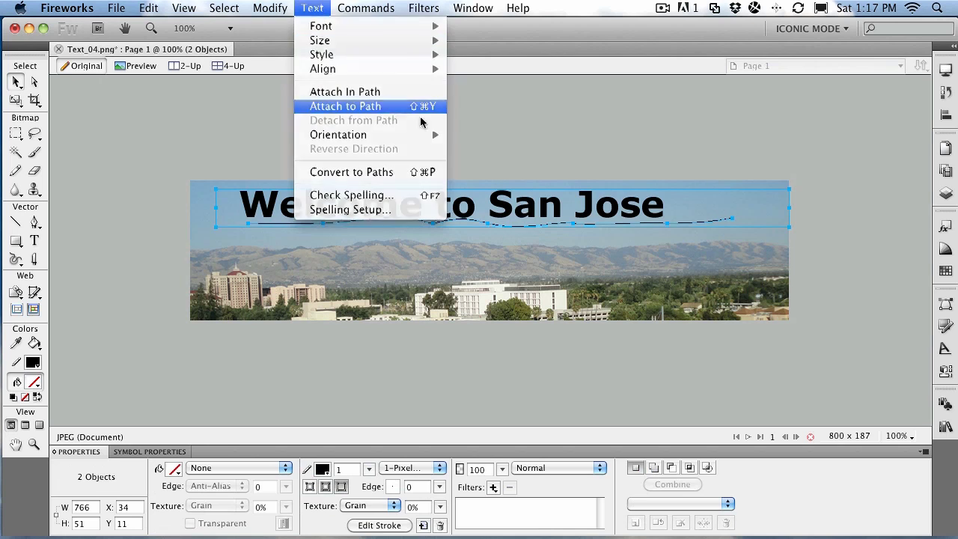
{"action": "left_click", "coordinate": [460, 124]}
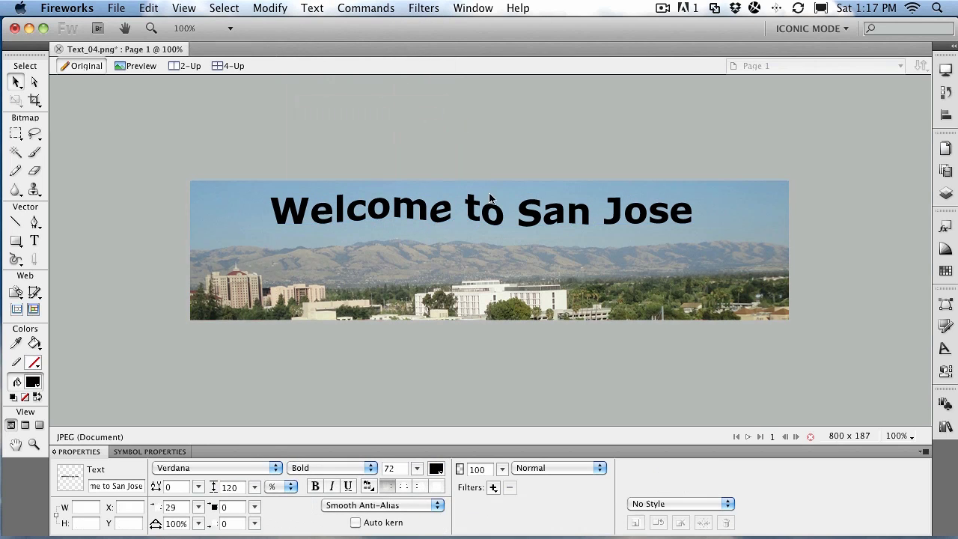
{"action": "left_click_drag", "start_coordinate": [473, 220], "coordinate": [473, 241]}
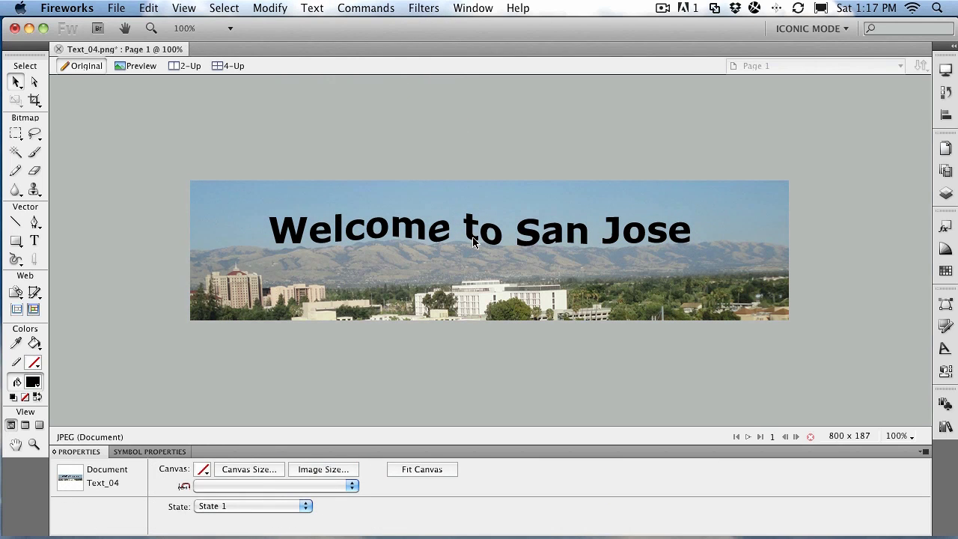
Select the path-attached title and show the Text > Orientation submenu.
{"action": "left_click", "coordinate": [473, 241]}
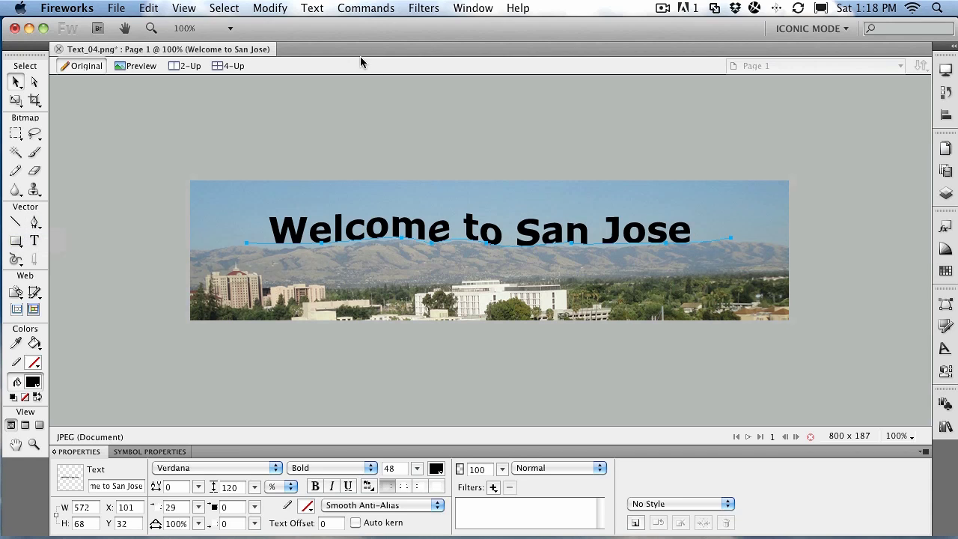
{"action": "left_click", "coordinate": [313, 8]}
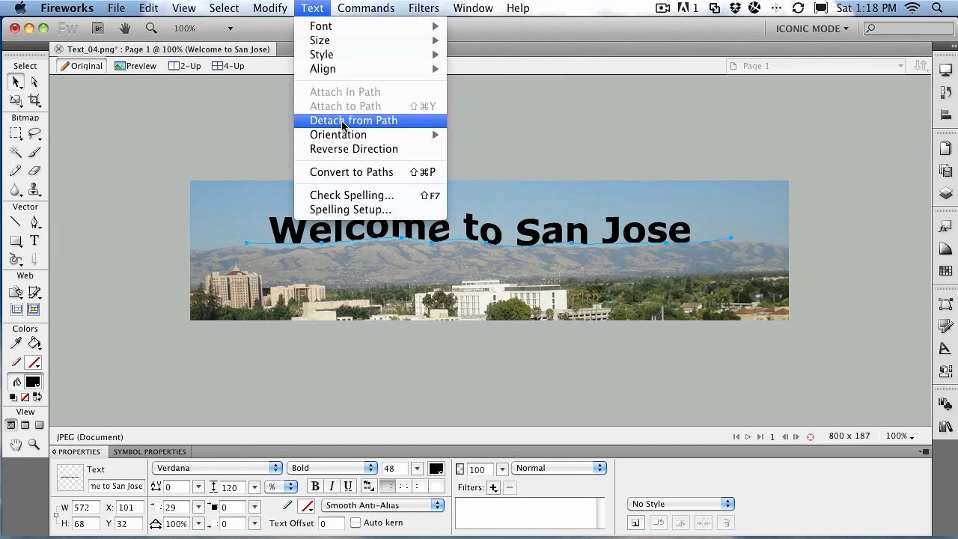
{"action": "mouse_move", "coordinate": [341, 141]}
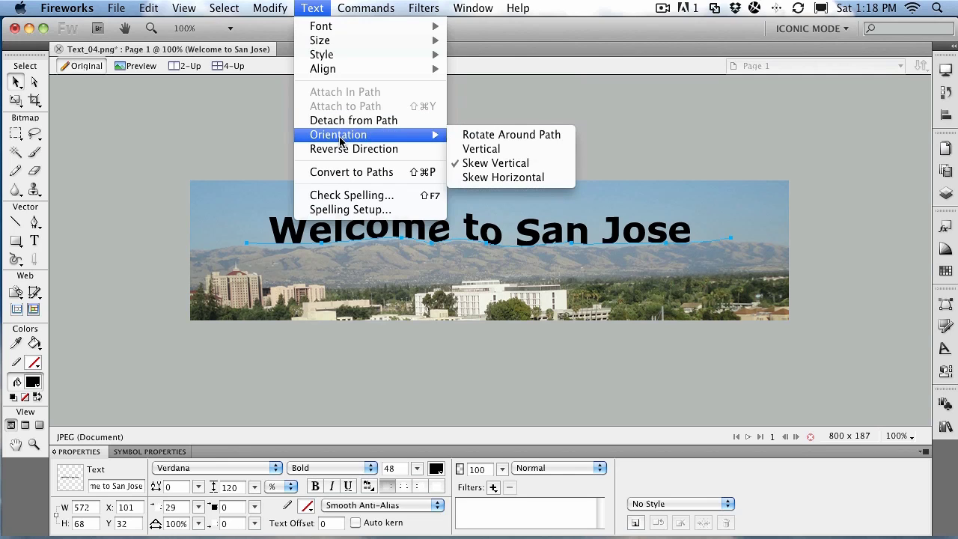